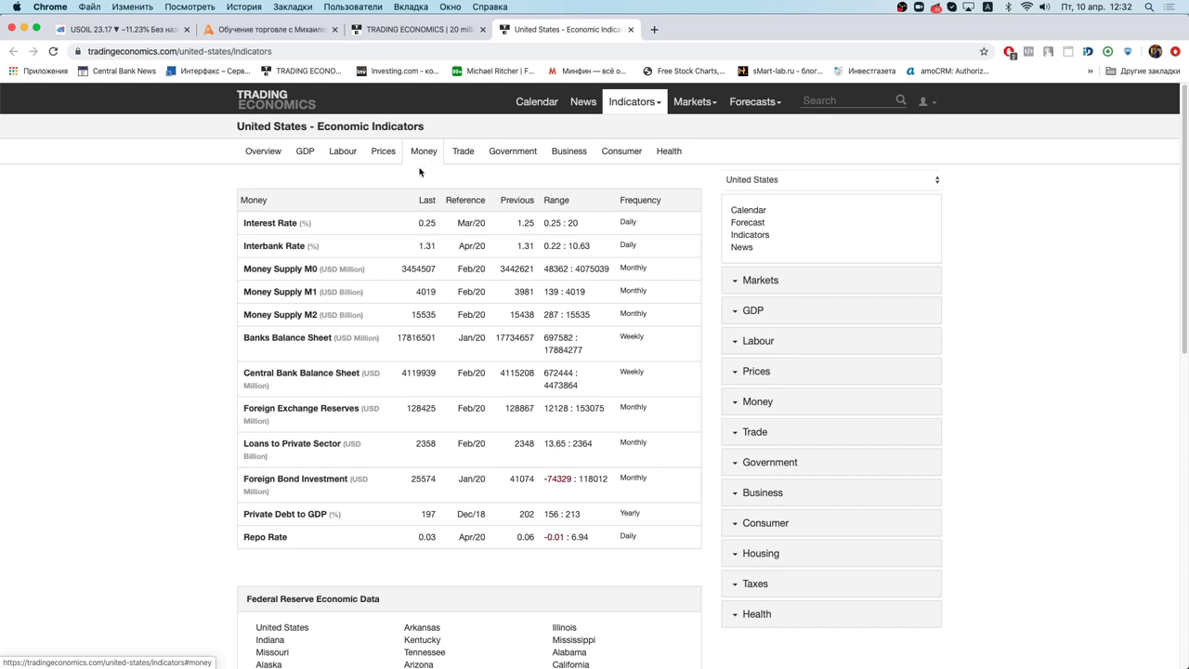
Step: Open the United States Inflation Rate page from the Prices indicators and review its chart and release calendar
left_click(387, 160)
left_click(293, 223)
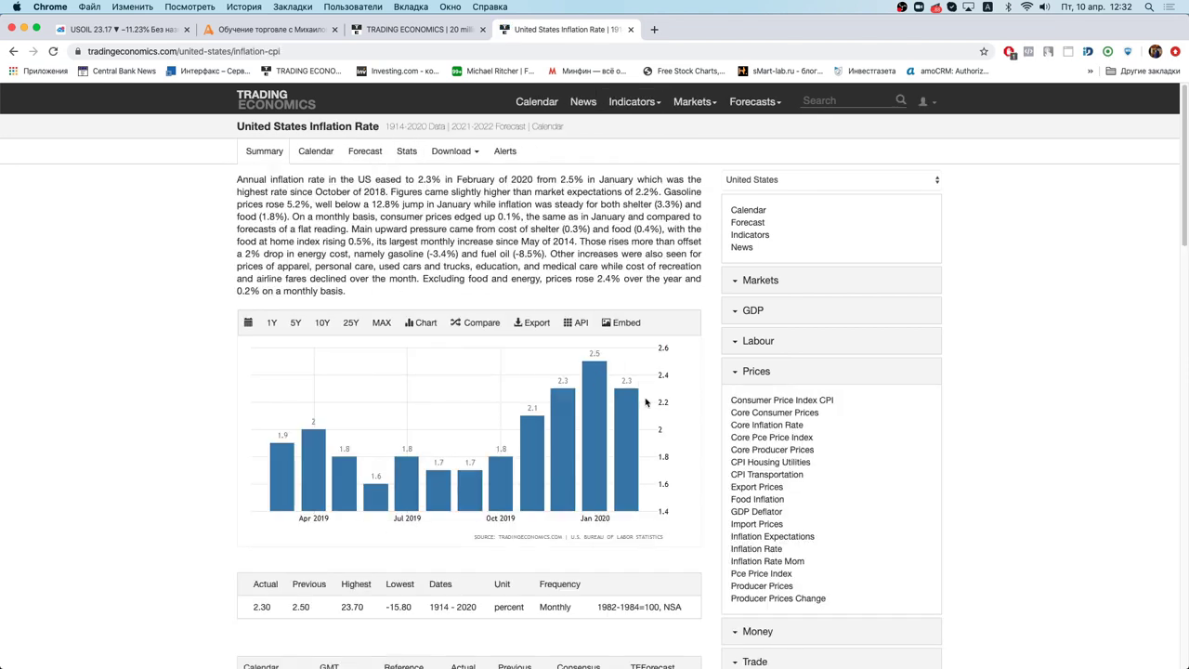
scroll(646, 393, "down", 5)
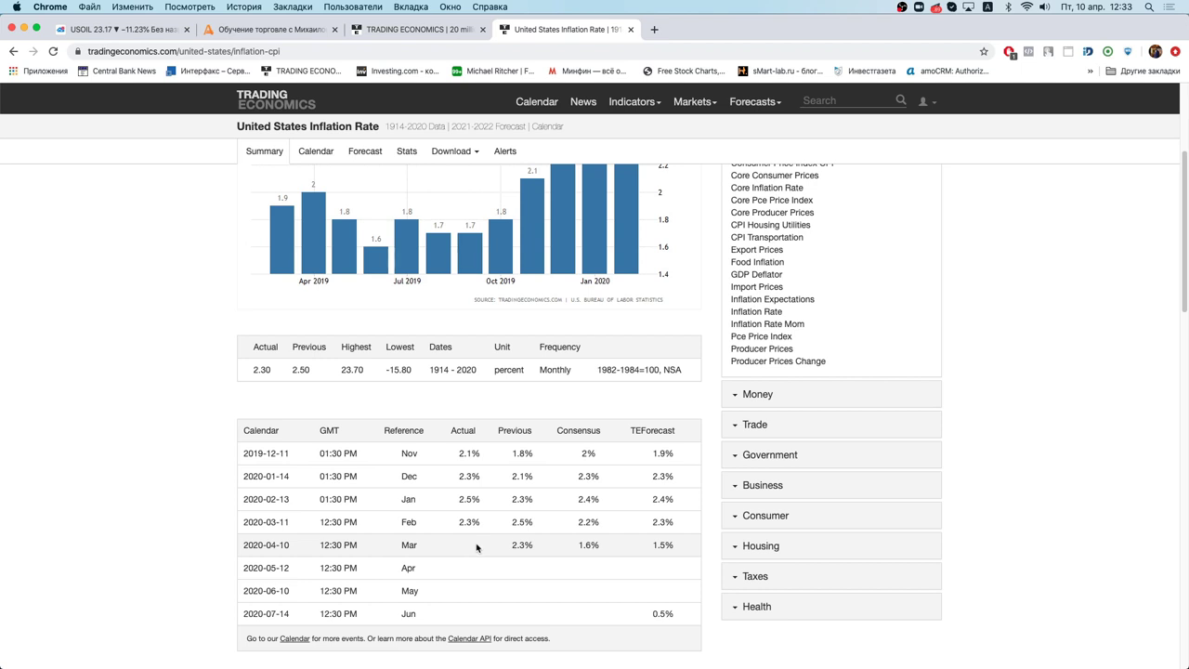
scroll(477, 549, "up", 5)
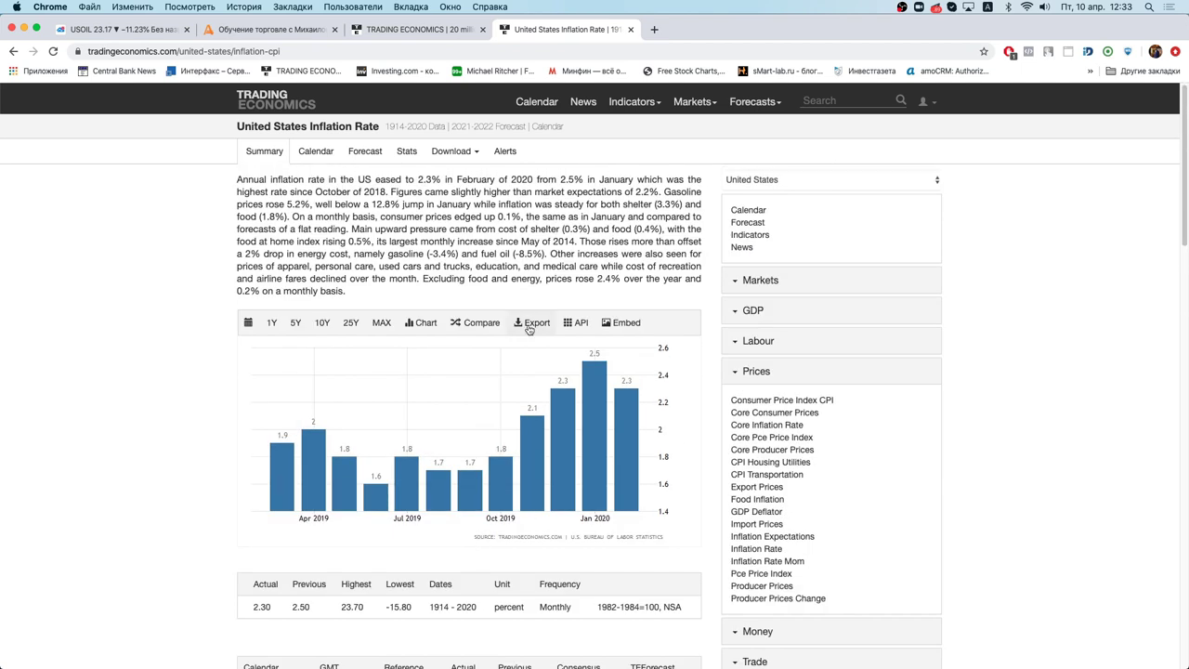
Step: From the US Business indicators, open Business Confidence in a separate tab and Industrial Production in the indicators tab
left_click(13, 51)
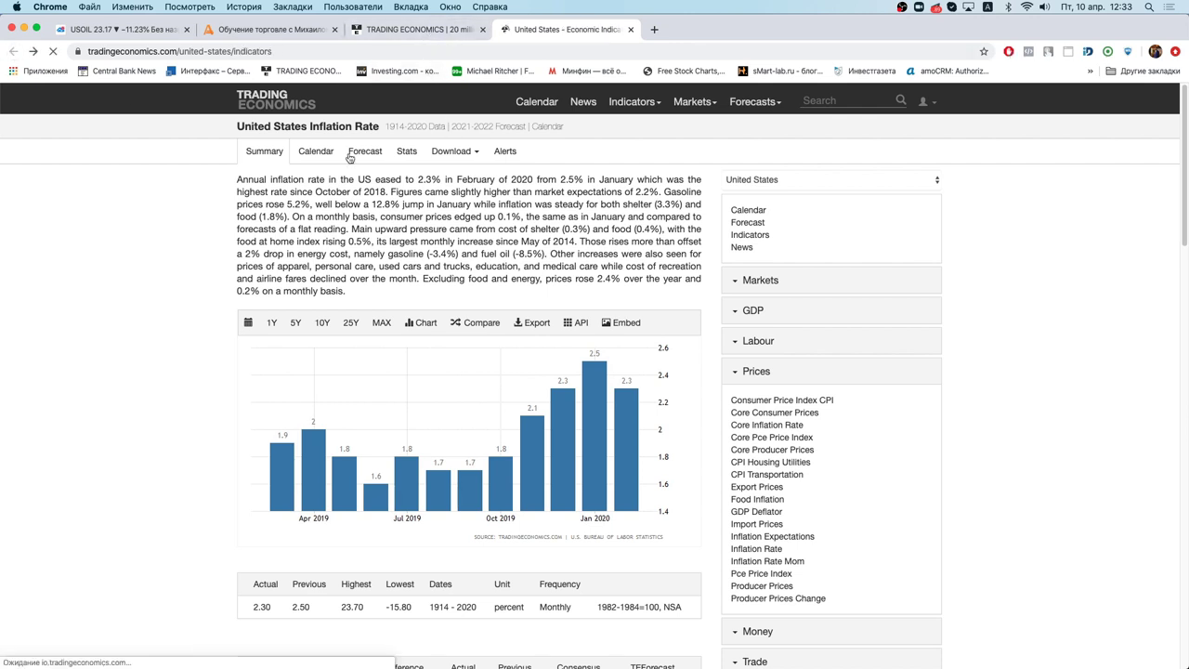
left_click(565, 155)
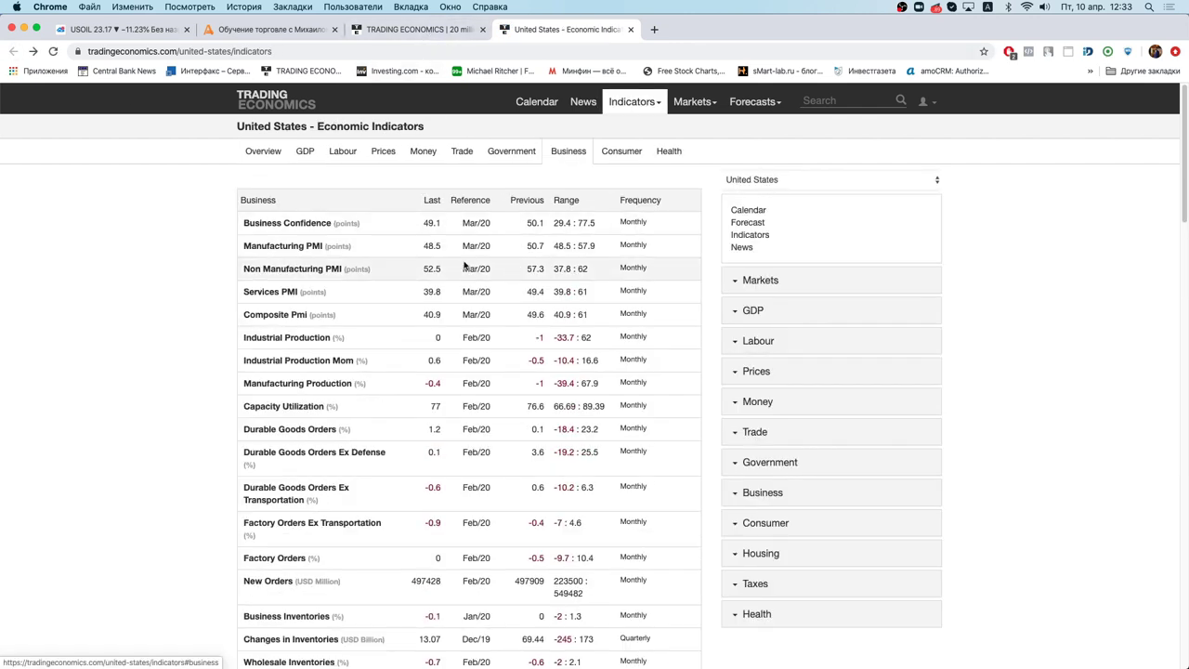
left_click(289, 225, "super")
left_click(730, 29)
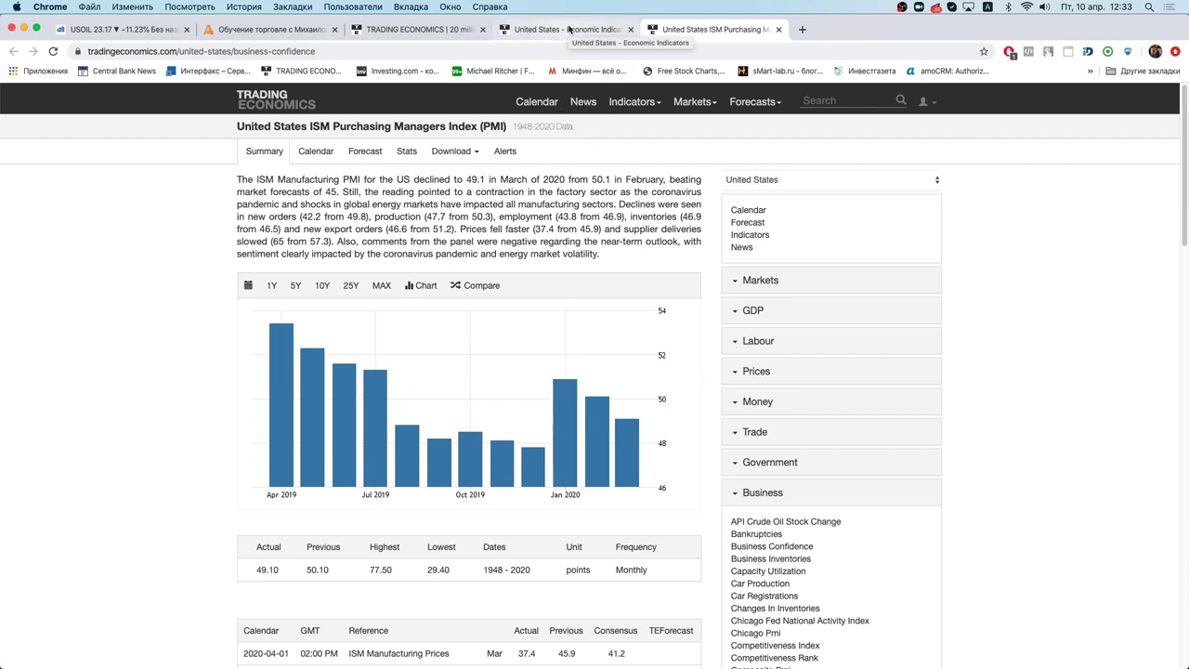
left_click(569, 30)
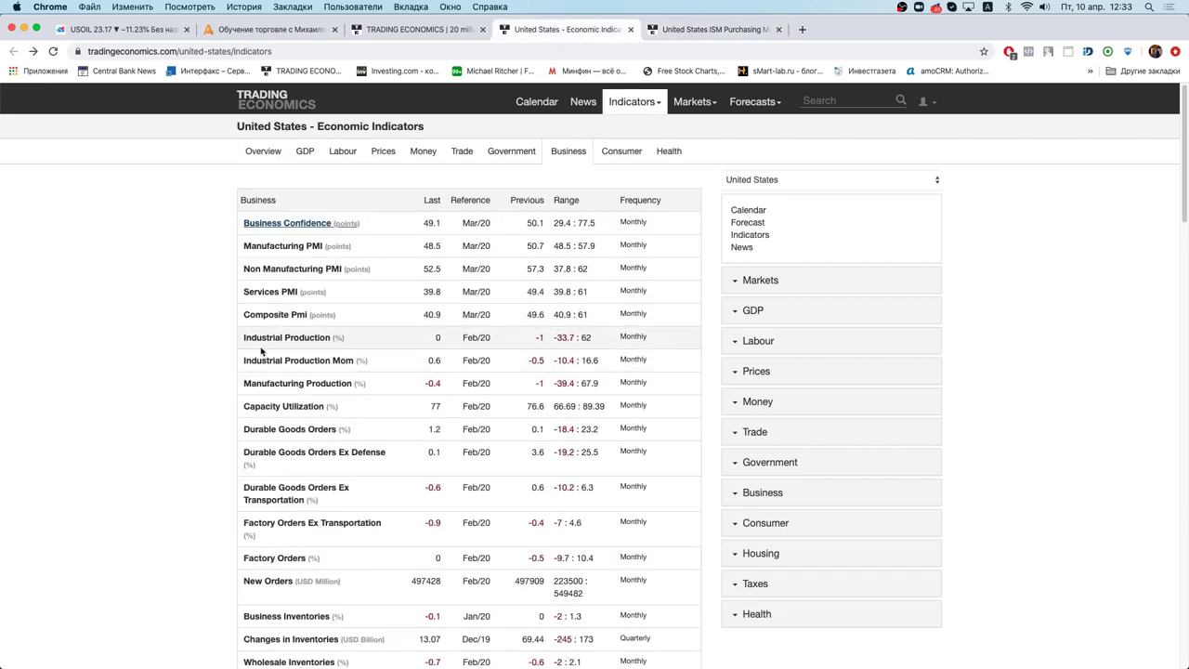
left_click(269, 338)
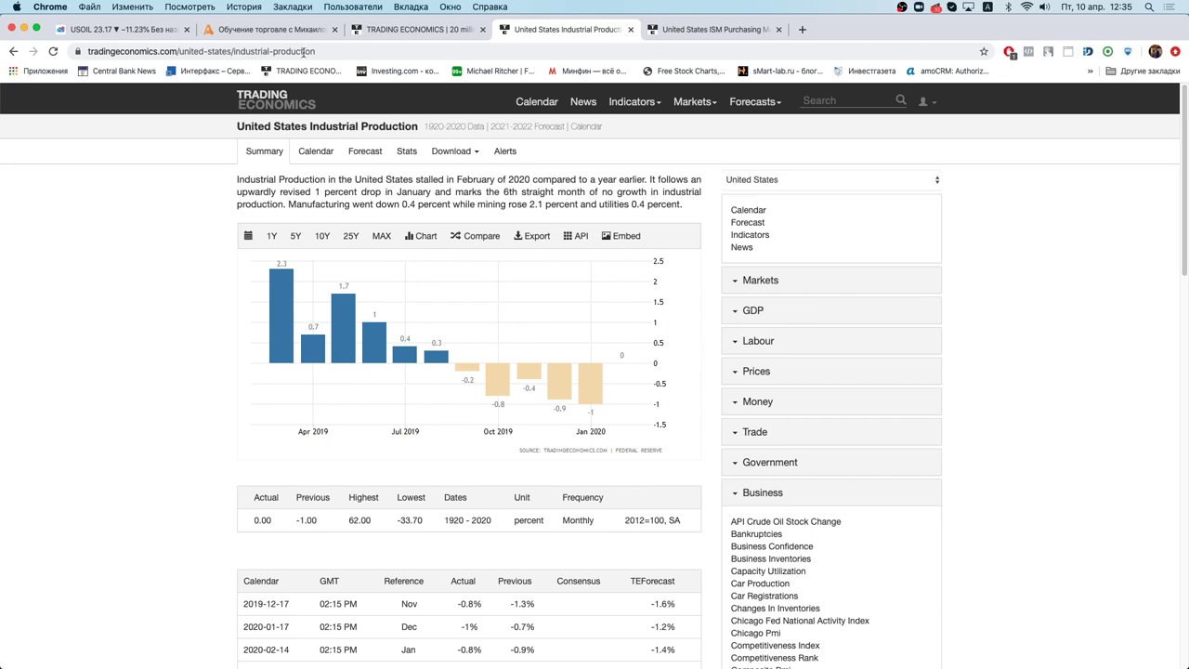
Step: Switch to TradingView and display the daily ES1! (S&P 500 E-mini Futures) chart from the watchlist
left_click(121, 29)
scroll(1046, 336, "up", 15)
scroll(1047, 336, "up", 2)
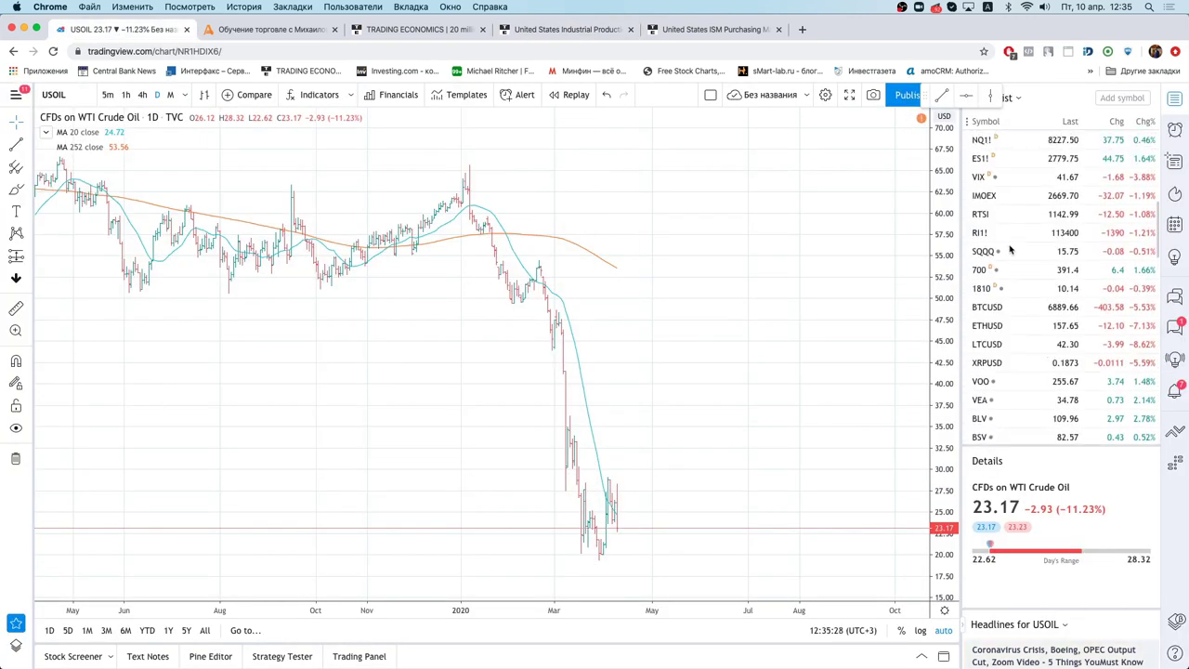
left_click(1022, 158)
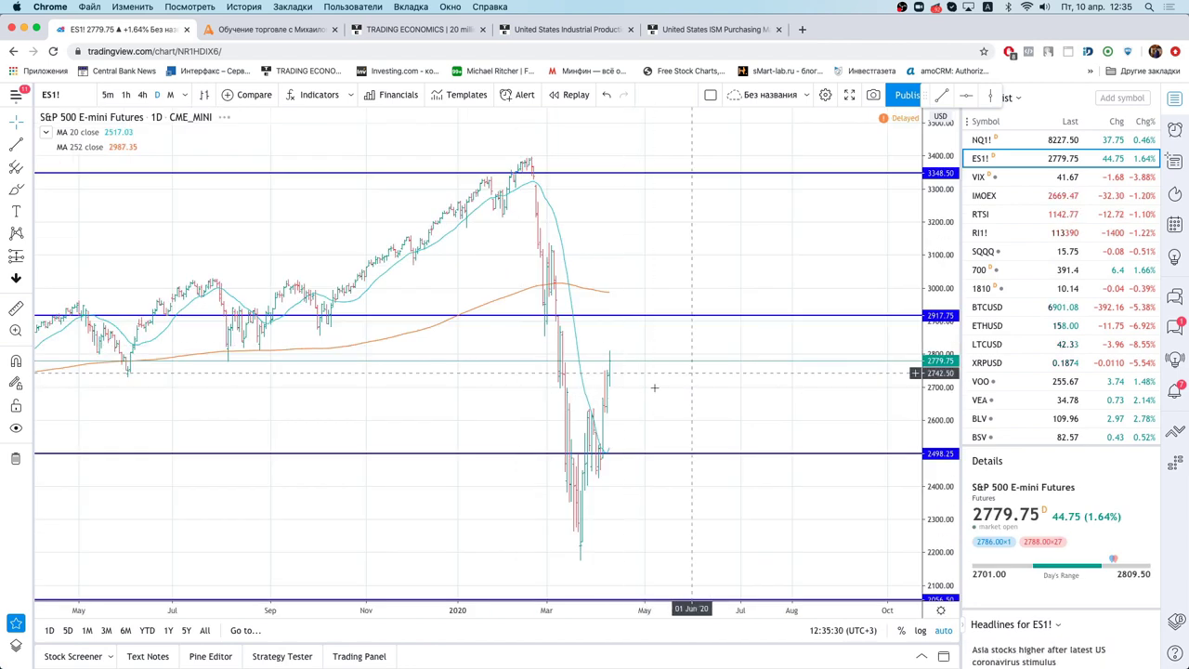
scroll(662, 274, "up", 2)
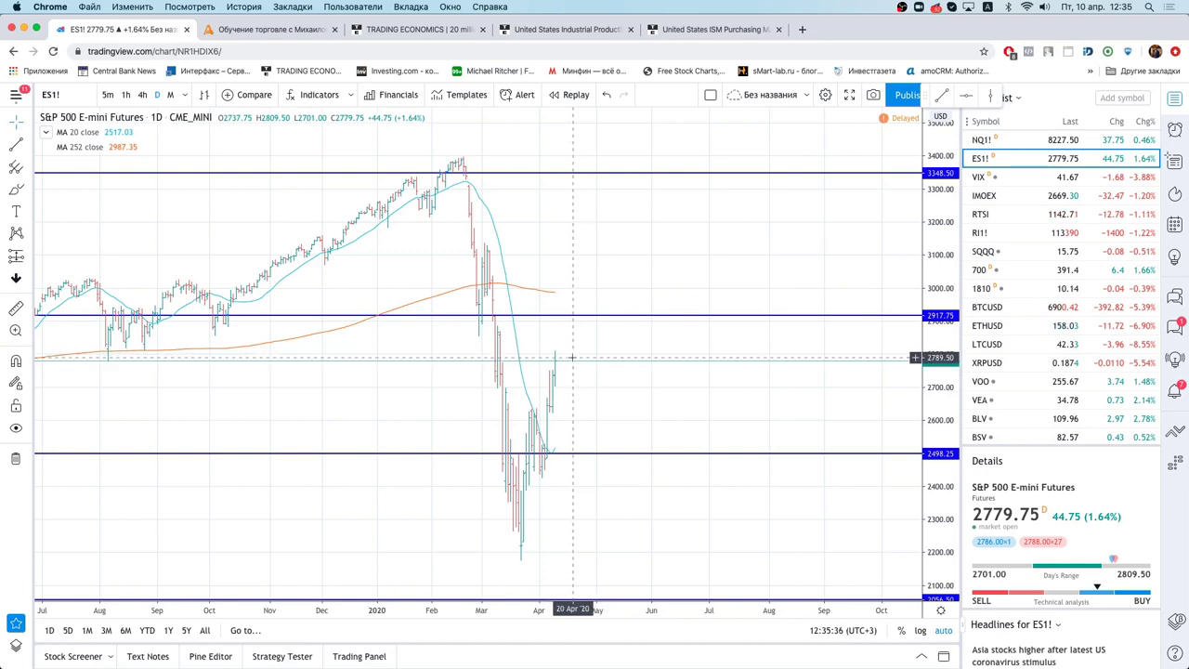
Step: Measure the S&P 500 futures' percentage rise from the March low to the current price level, and clear the measurement
mouse_move(583, 550)
left_click(584, 552, "shift")
left_click(597, 364)
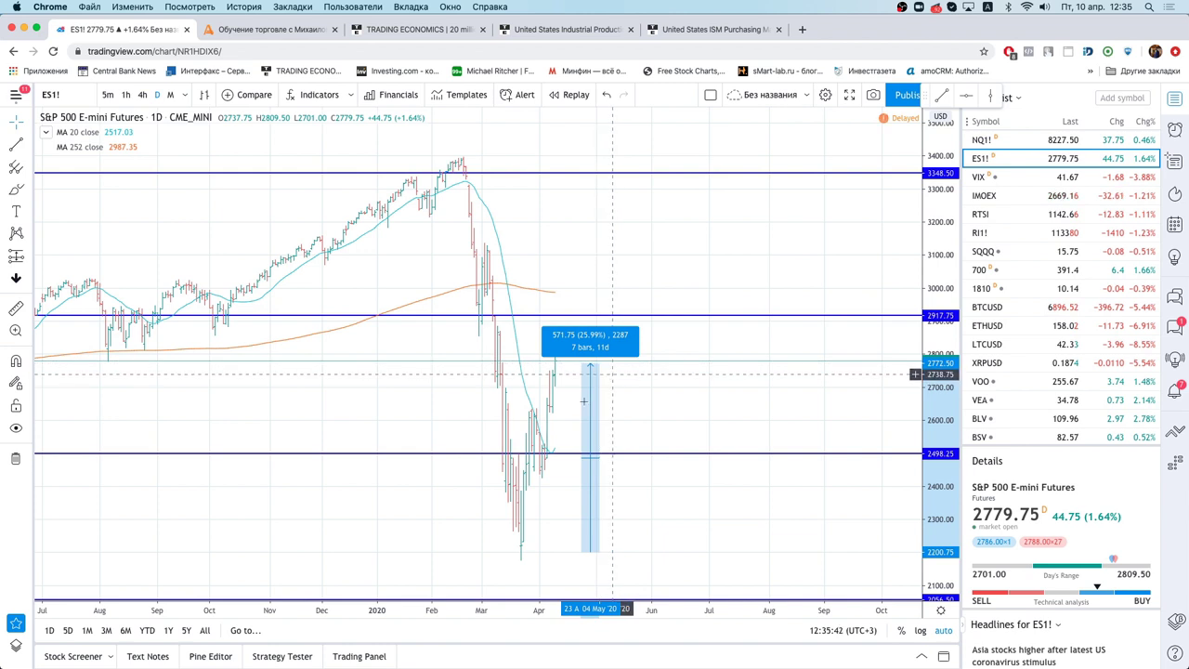
left_click(644, 396)
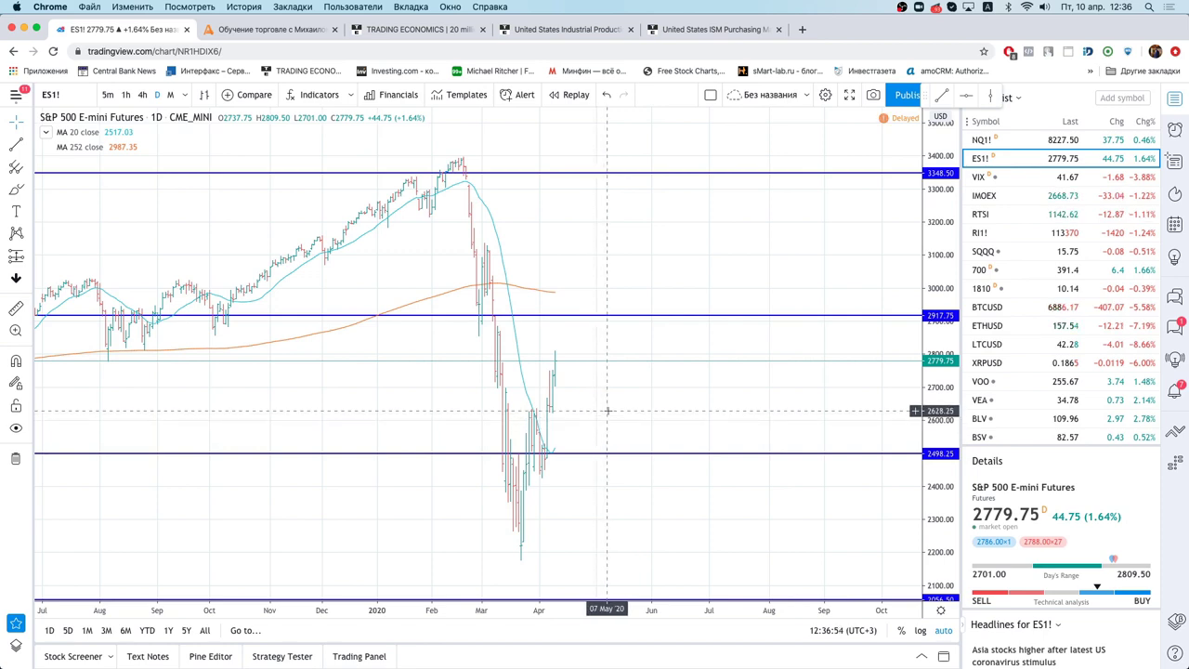
Step: Switch to the Excel macroeconomic calendar workbook and review the April 2020 release dates on the "Экономический календарь" sheet
key("ctrl+Left")
left_click(236, 176)
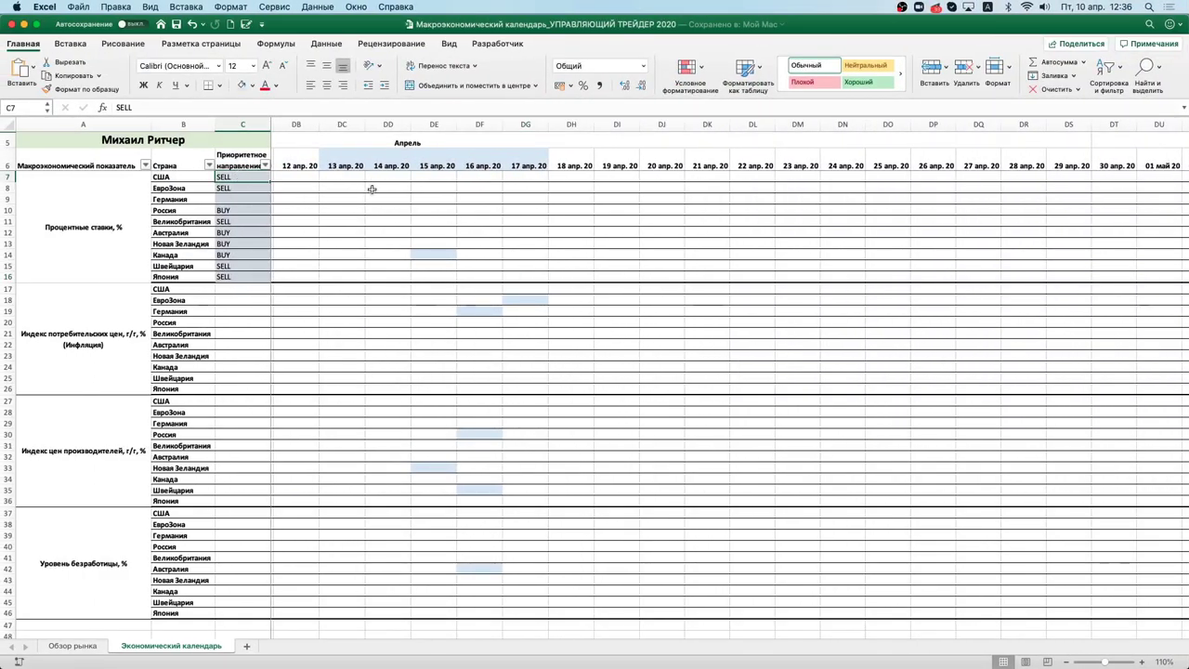
scroll(529, 278, "left", 9)
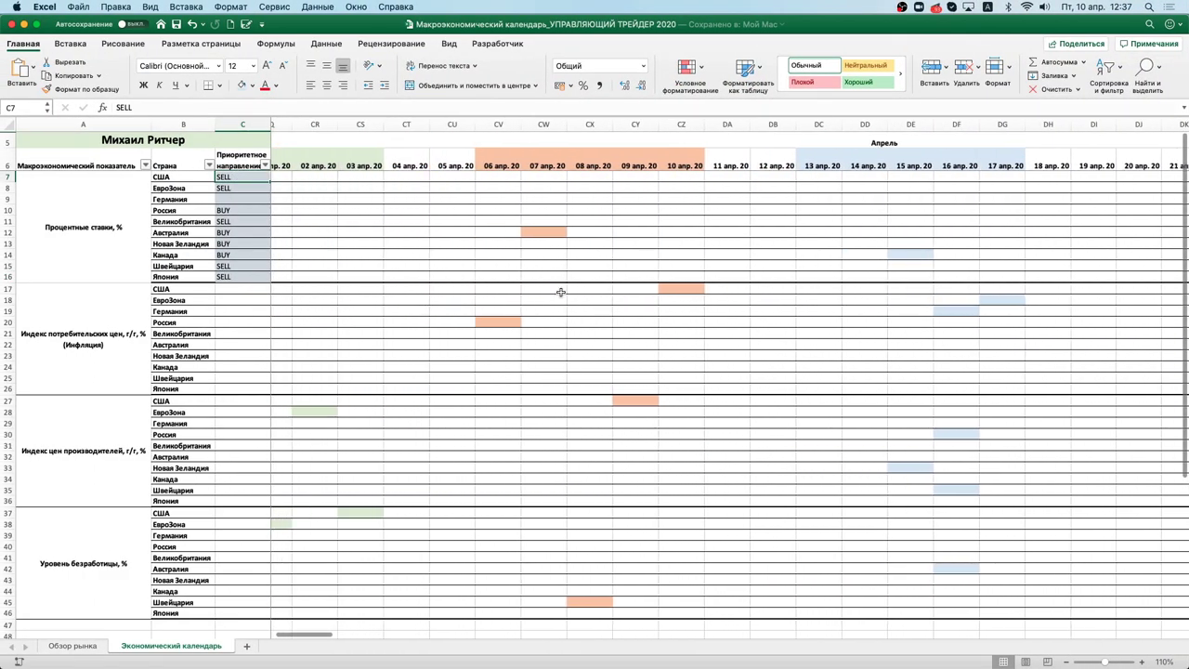
left_click(479, 233)
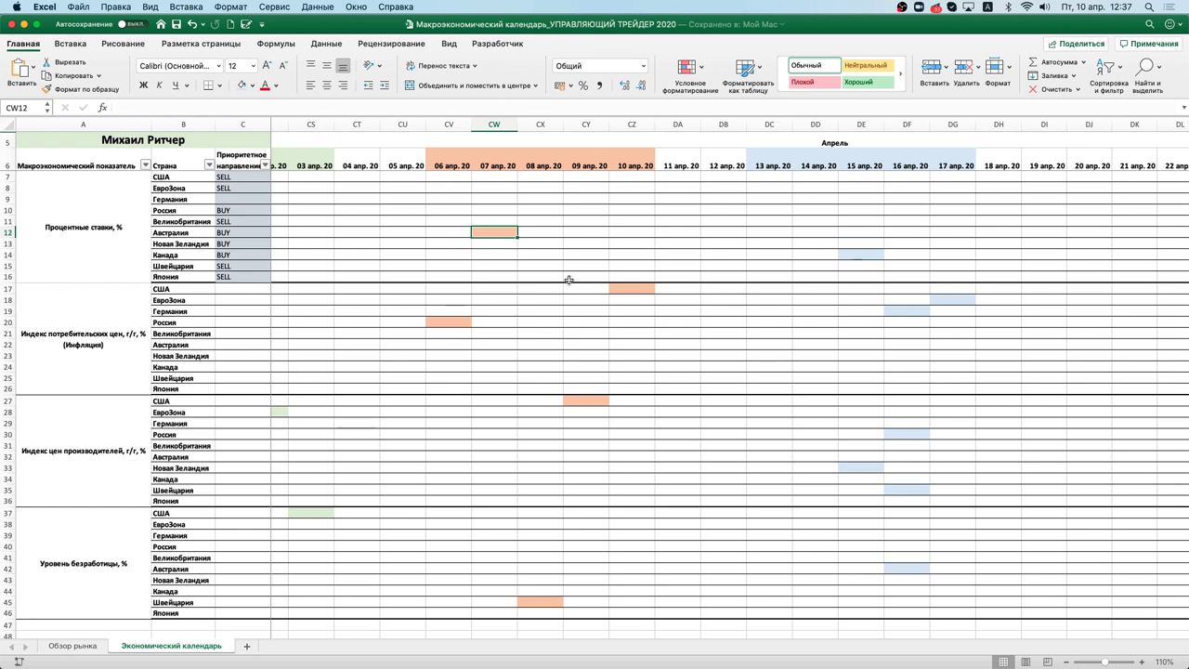
scroll(563, 287, "left", 2)
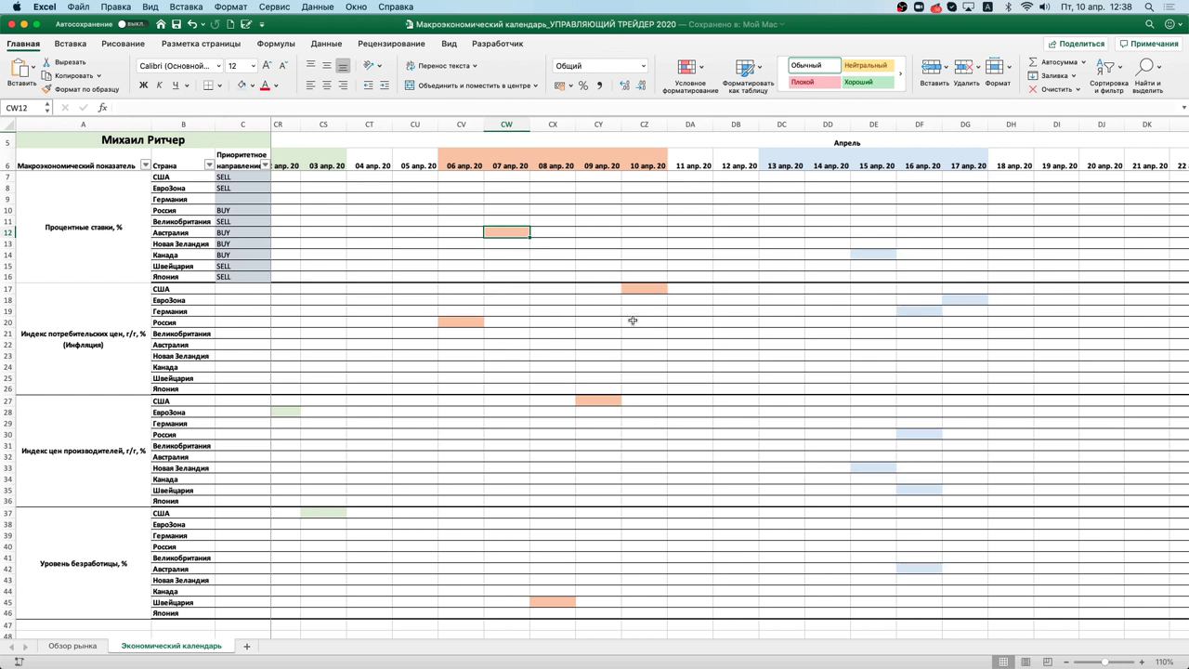
scroll(631, 320, "right", 2)
scroll(632, 321, "right", 8)
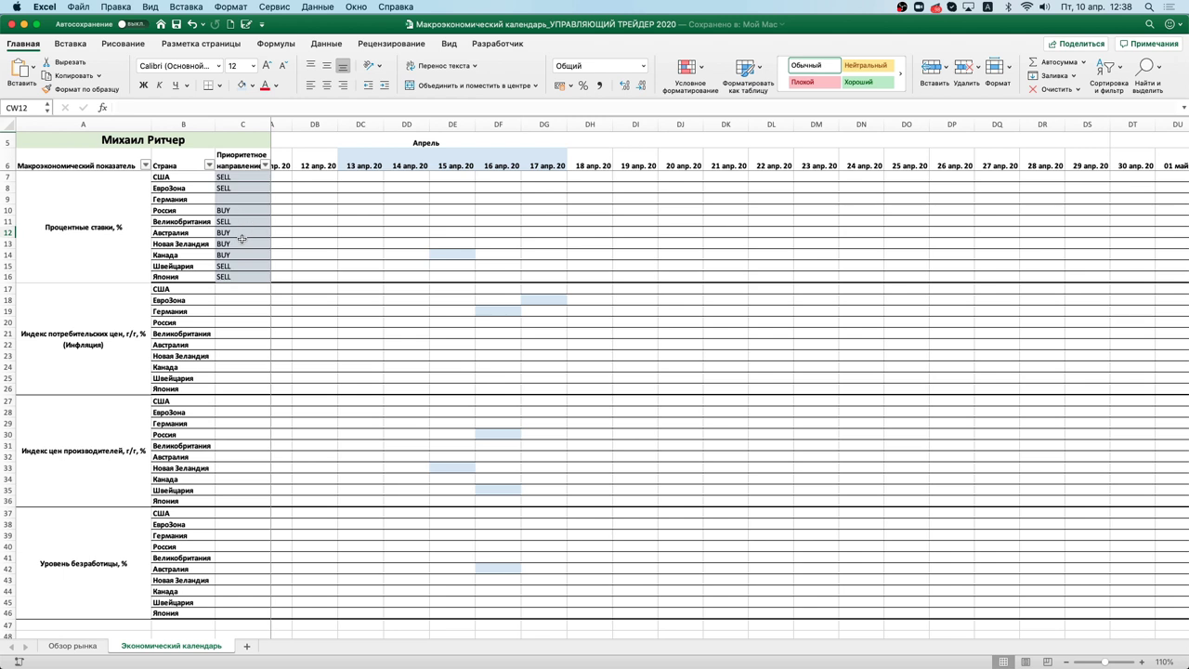
Step: Open the "Обзор рынка" sheet and highlight the whole currency matrix dated 10.04.2020
left_click(74, 646)
left_click(381, 352)
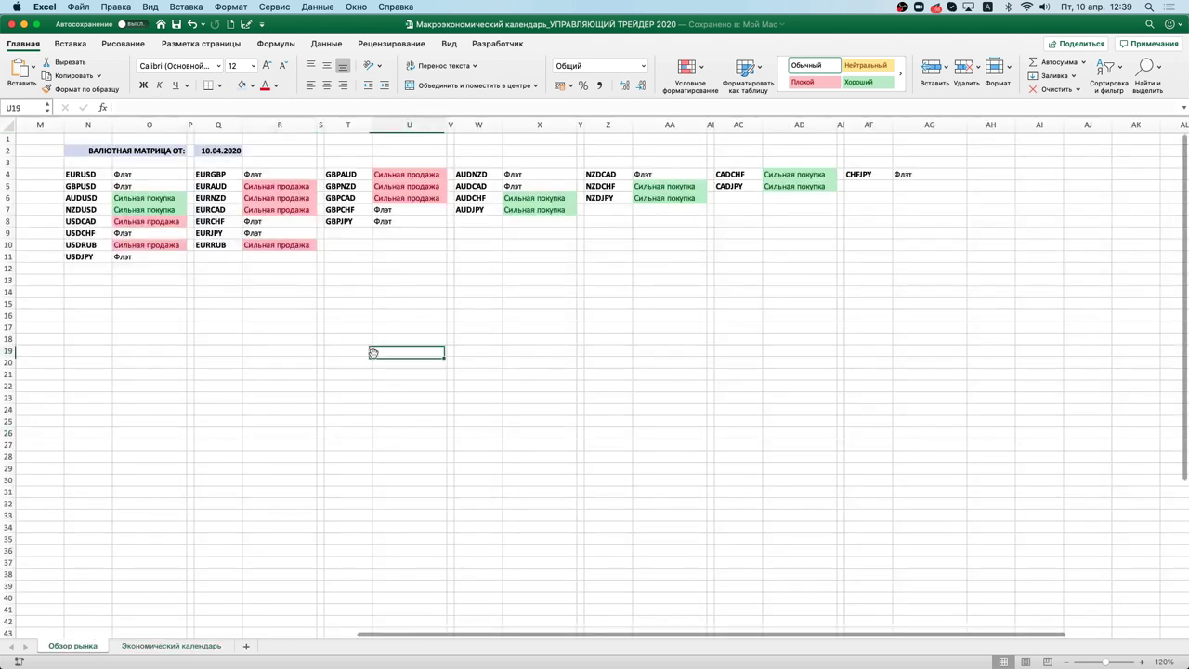
left_click_drag(96, 146, 904, 256)
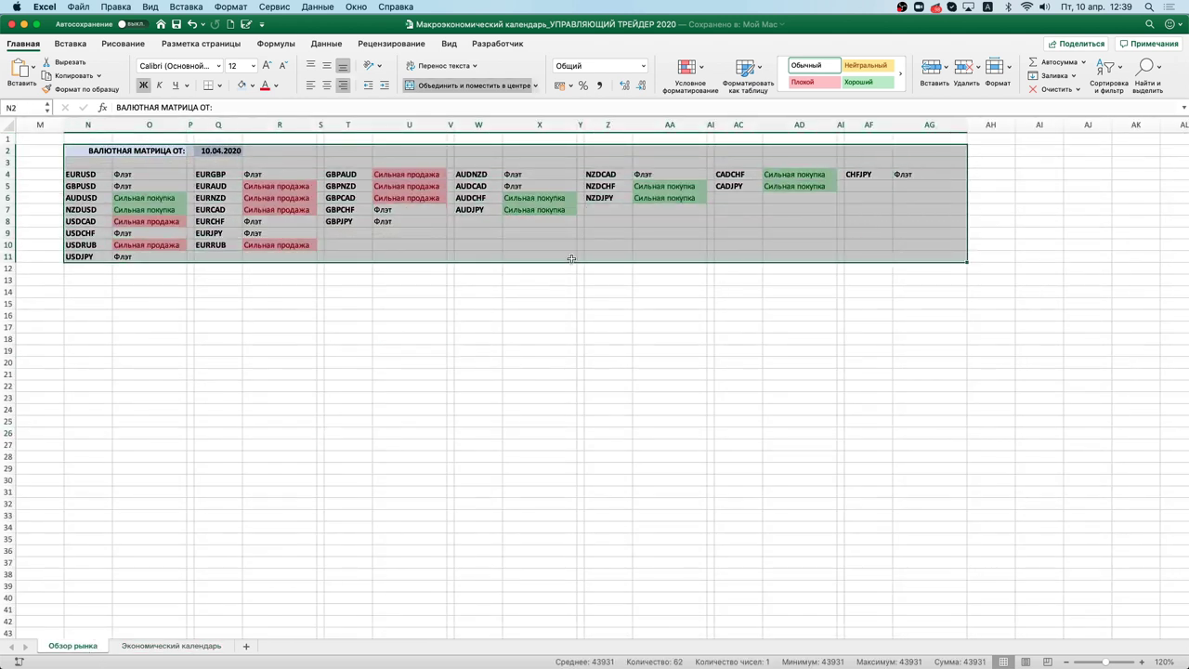
left_click(419, 372)
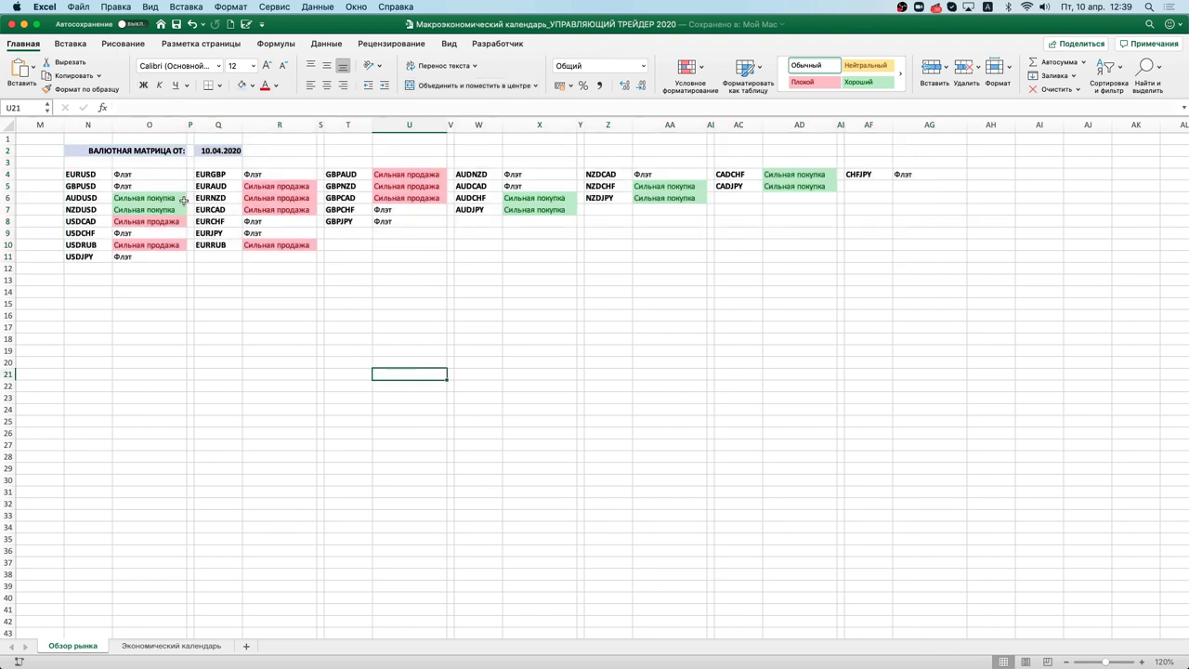
Step: Highlight the dollar pairs from EURUSD to USDJPY and the cross-rate block from EURGBP to CHFJPY in the currency matrix
left_click_drag(80, 174, 84, 185)
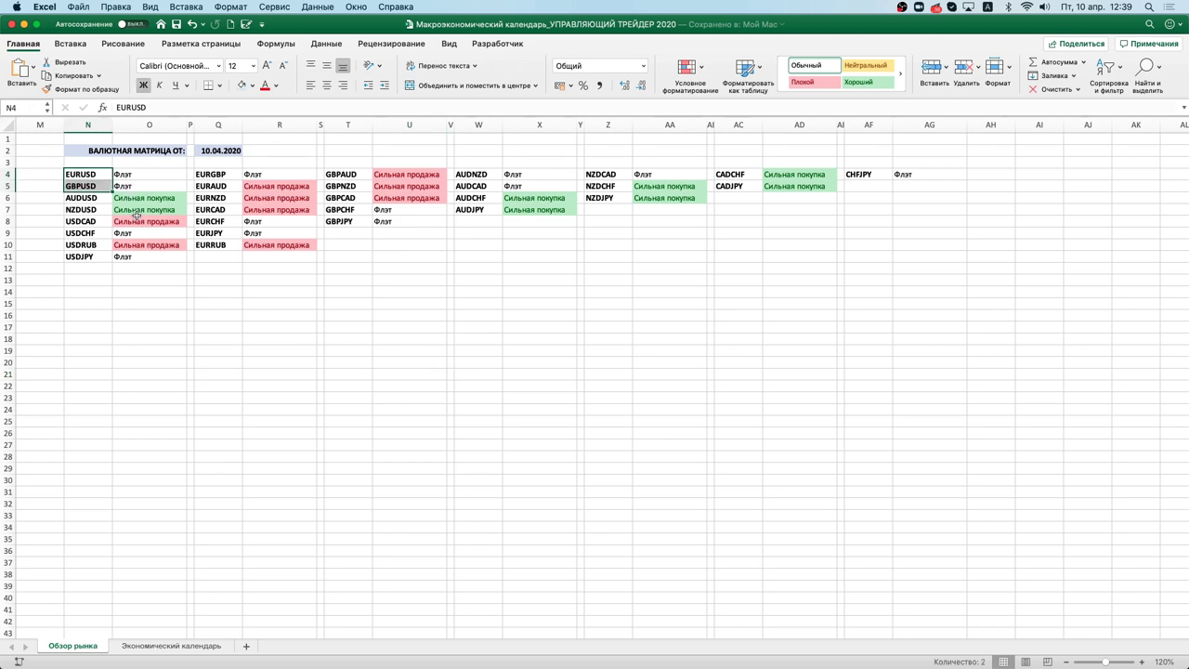
left_click(171, 287)
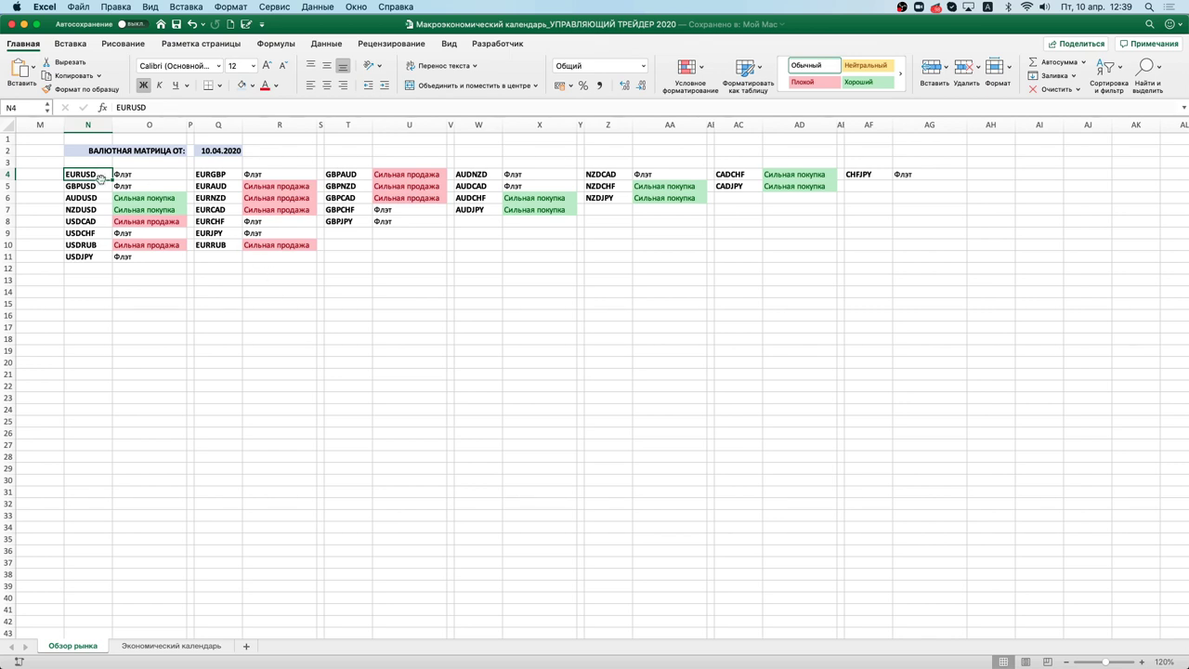
left_click_drag(98, 173, 93, 257)
left_click(288, 315)
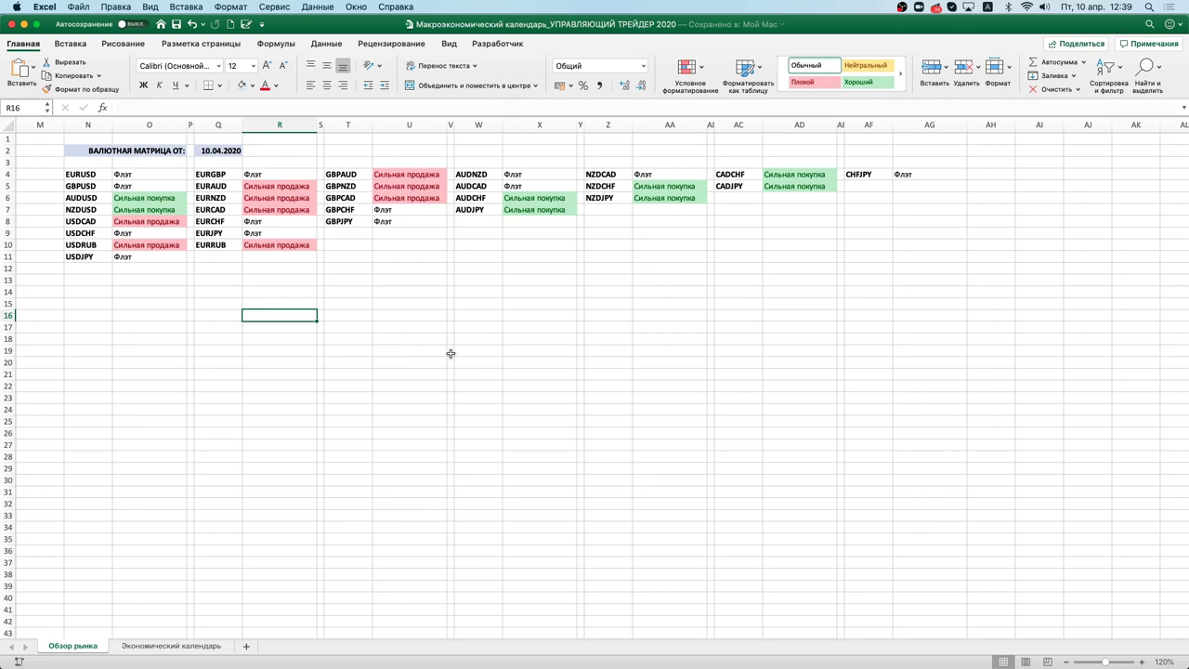
left_click_drag(220, 174, 888, 261)
left_click(681, 328)
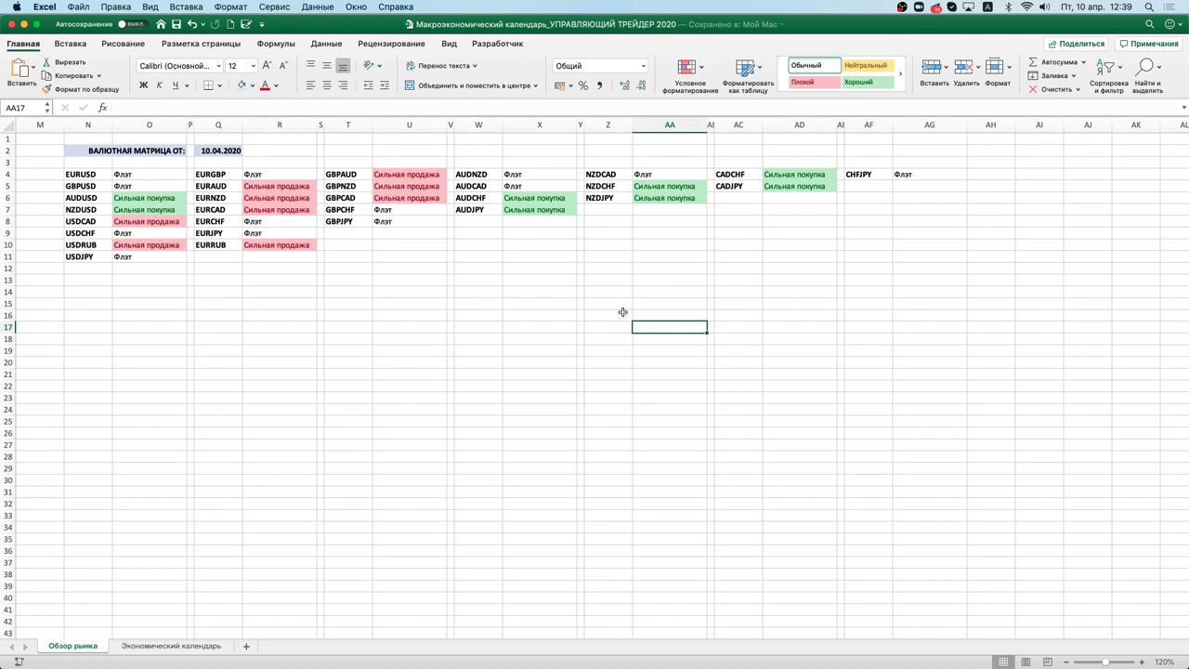
Step: Switch to the MetaTrader terminal on the remote desktop and show the account history of closed trades
key("ctrl+Right")
key("ctrl+Right")
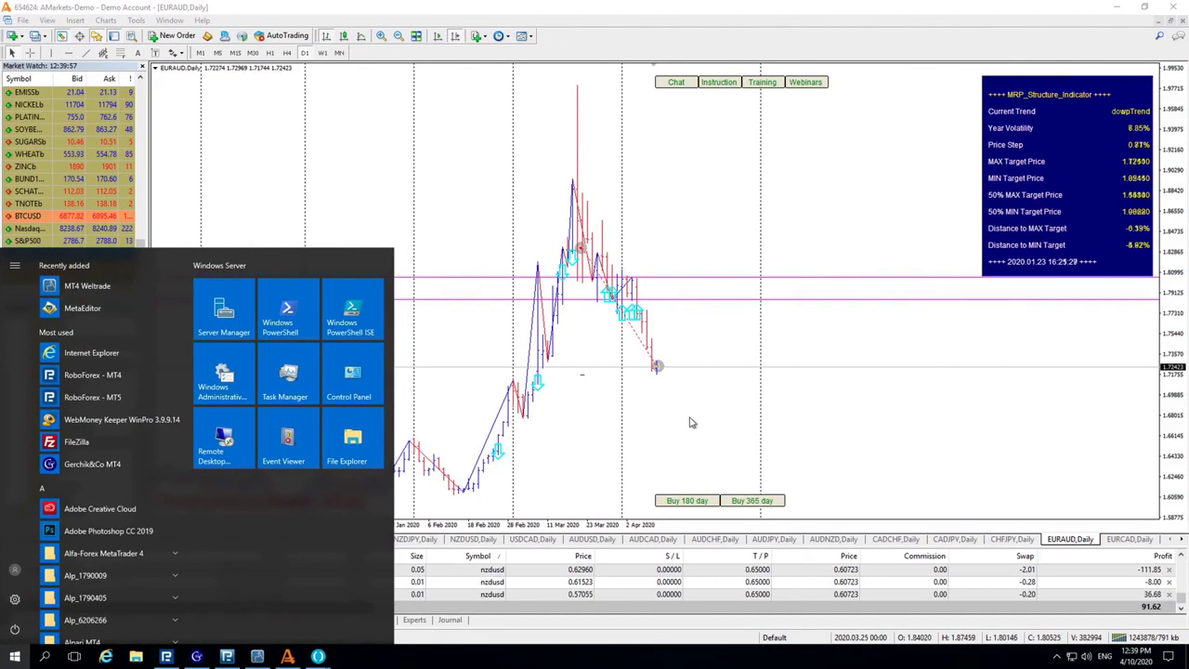
left_click(689, 422)
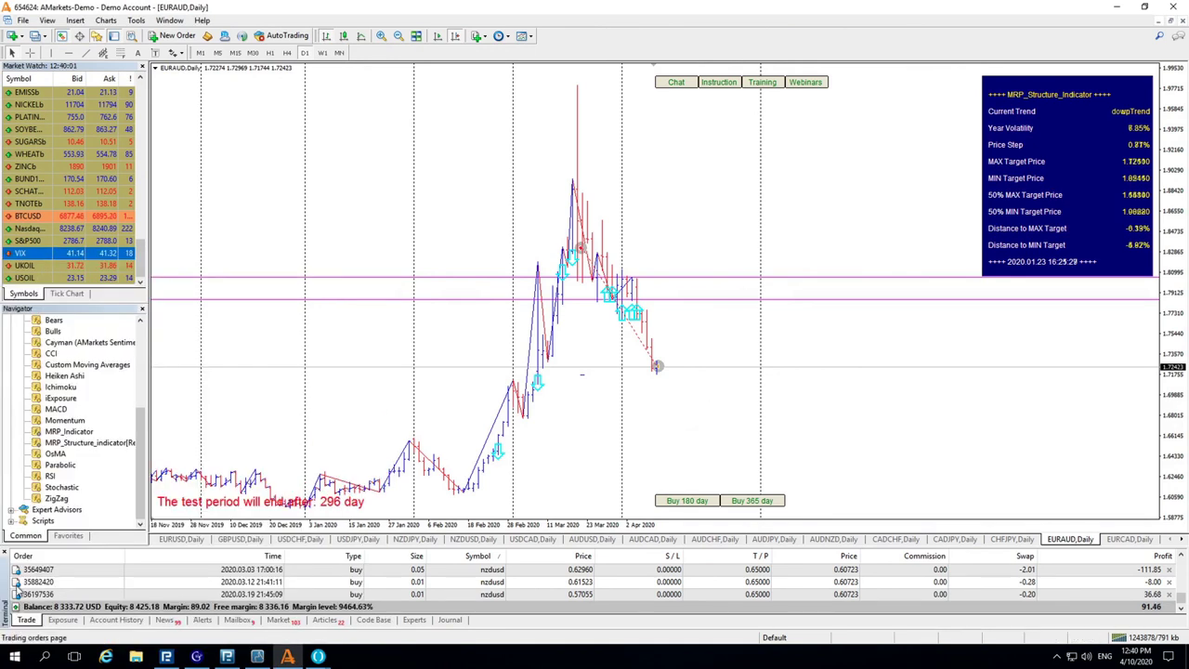
left_click(113, 620)
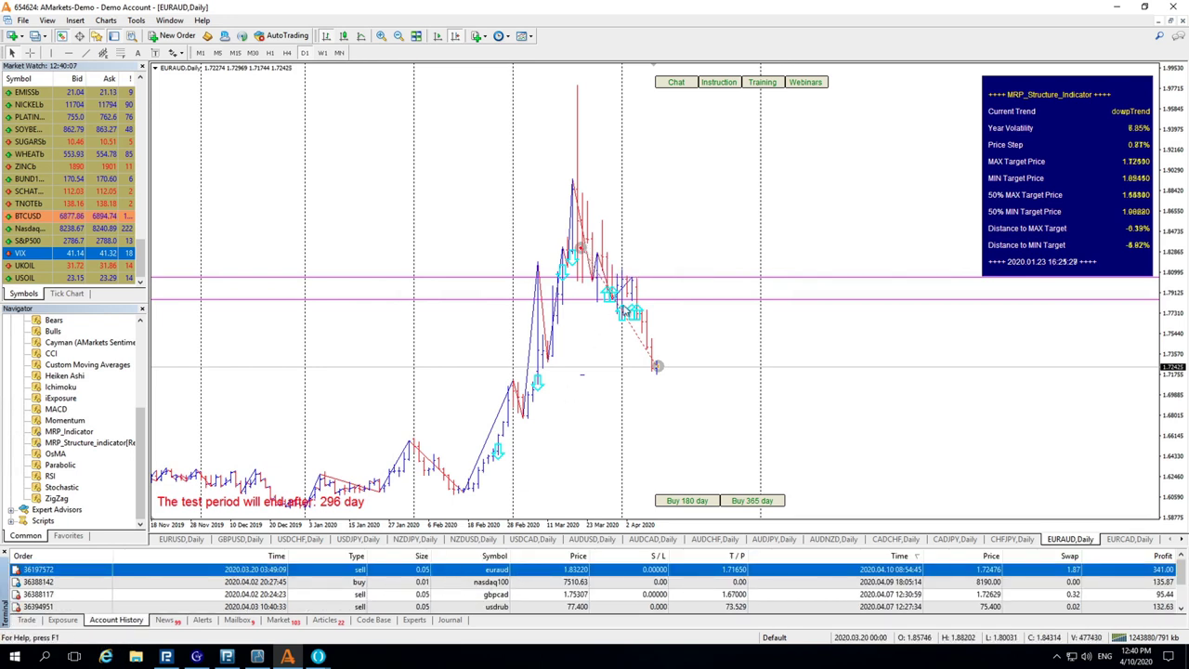
Step: Select the closed nasdaq100 buy trade in the account history and bring up the Nasdaq100 daily chart
left_click(568, 581)
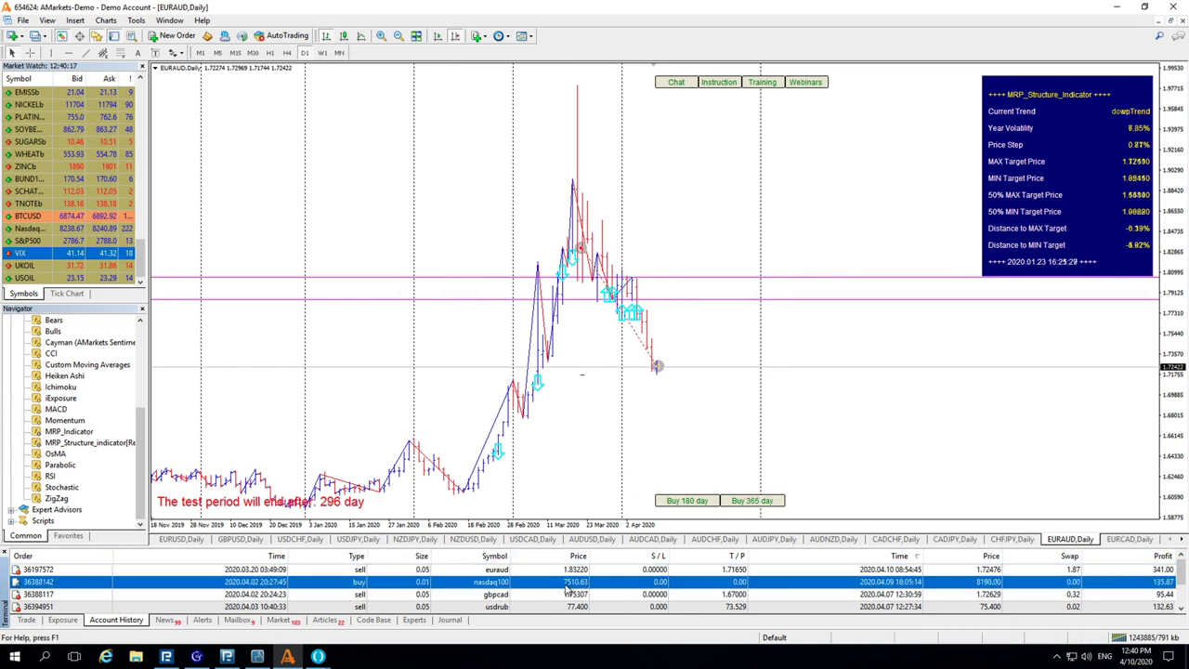
left_click(1183, 540)
left_click(1183, 540)
left_click(1182, 540)
left_click(1182, 540)
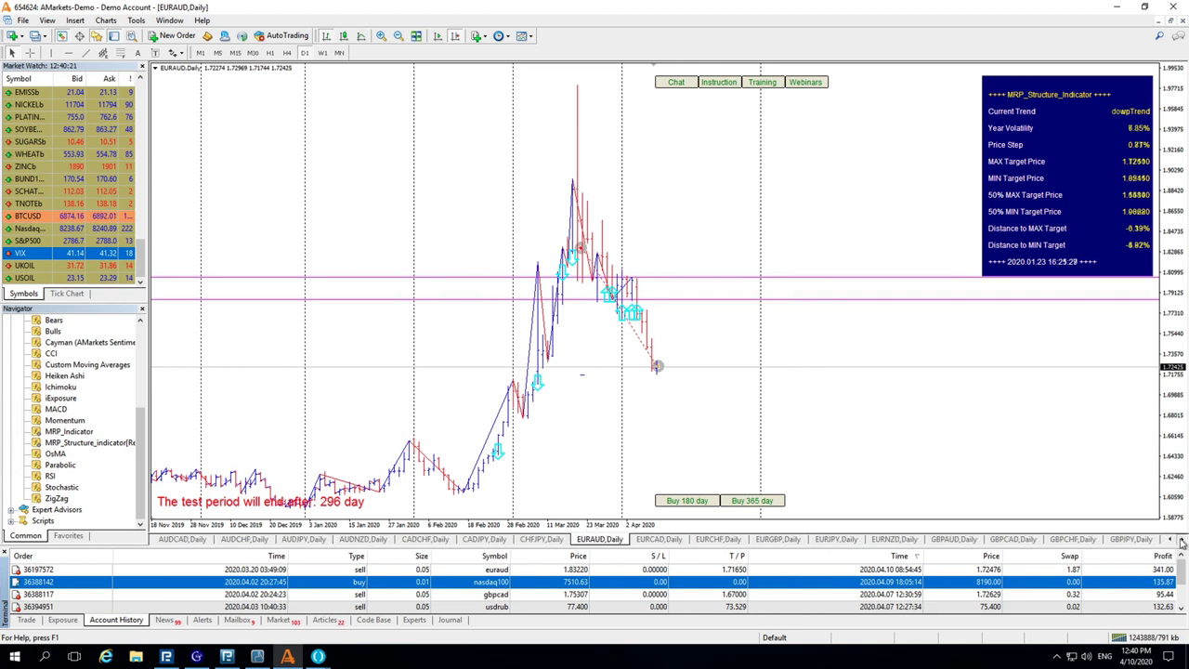
left_click(1183, 540)
left_click(1182, 540)
left_click(1183, 539)
left_click(1183, 540)
left_click(1183, 539)
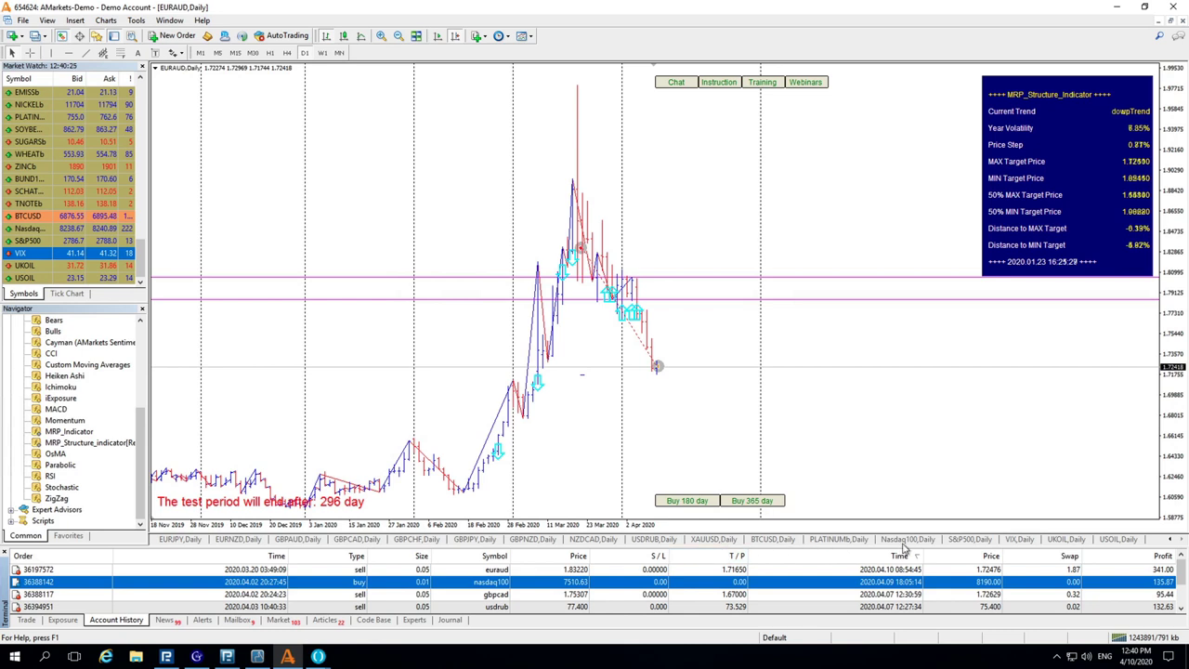
left_click(909, 540)
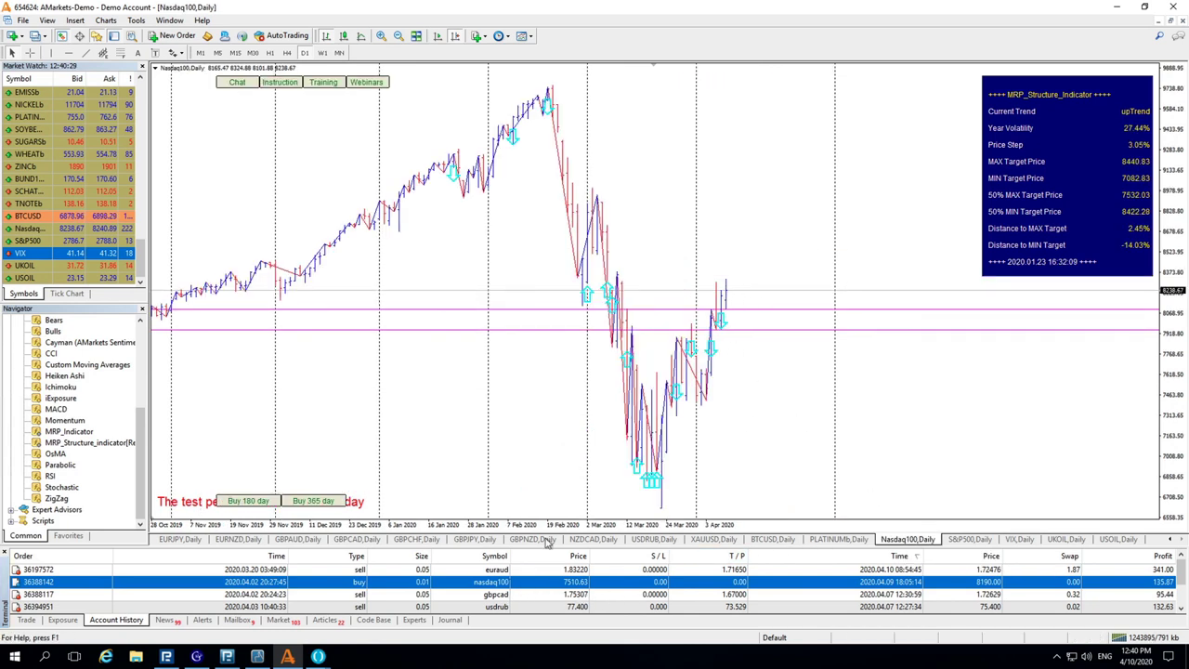
Step: Examine the nasdaq100 trade's entry and exit levels on the Nasdaq100 daily chart with the crosshair
scroll(637, 428, "down", 5)
scroll(797, 411, "up", 5)
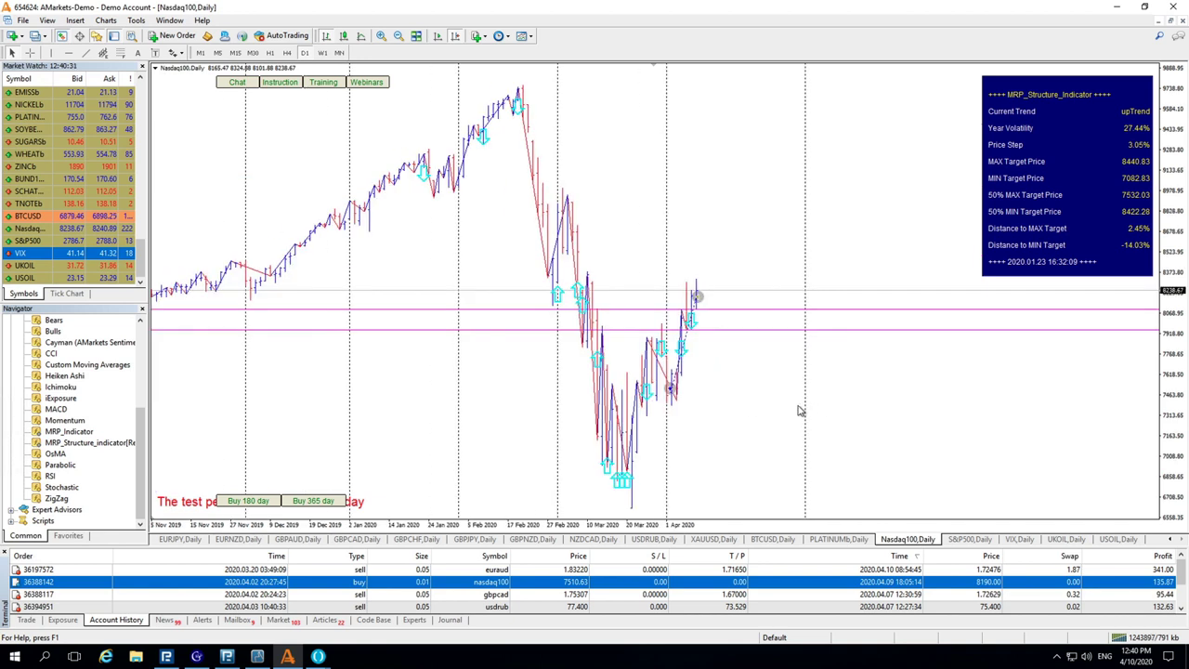
middle_click(783, 385)
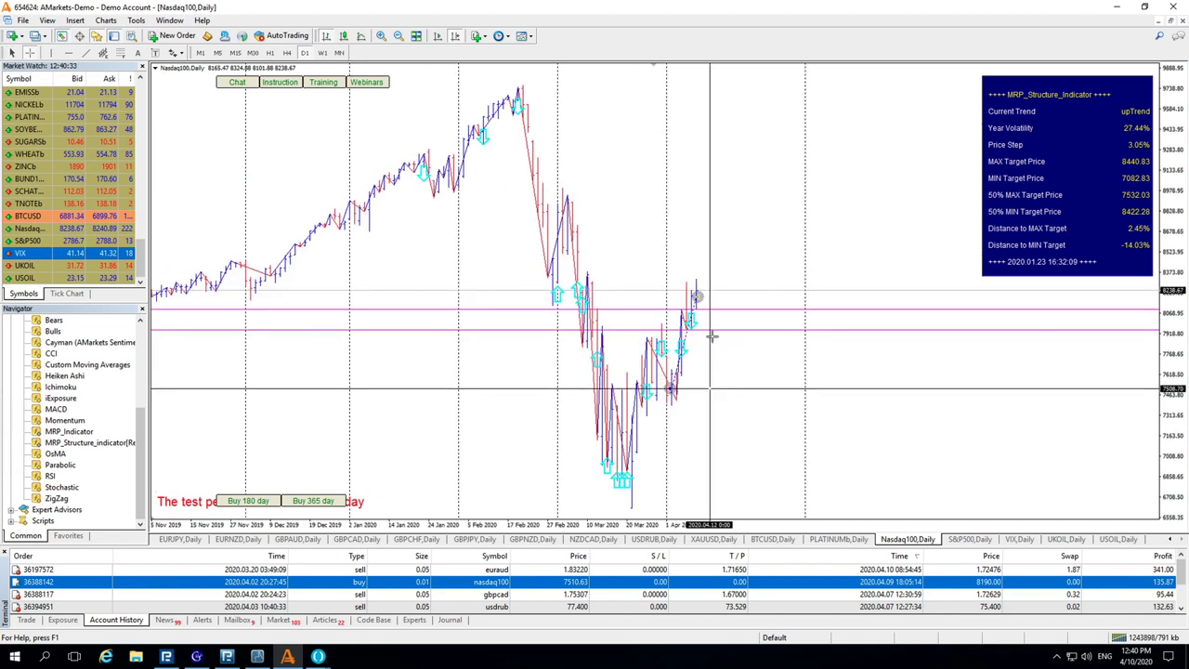
left_click(709, 295)
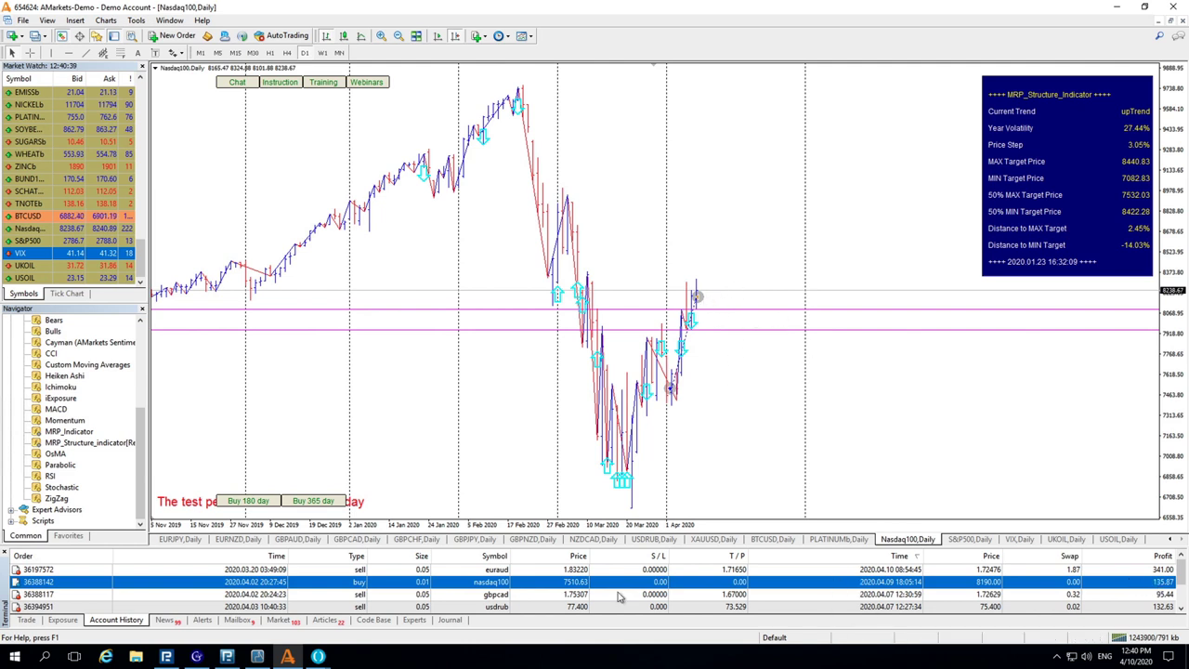
Step: Review the closed gbpcad and usdrub sell trades in the account history alongside the USDRUB daily chart
left_click(496, 598)
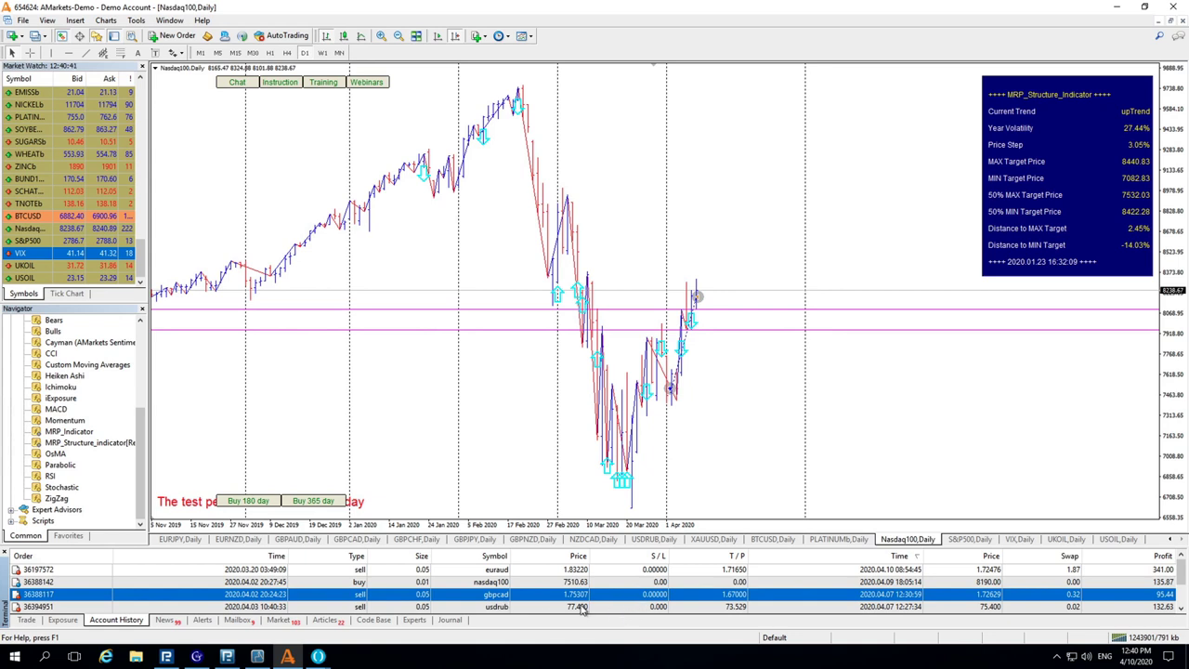
left_click(664, 540)
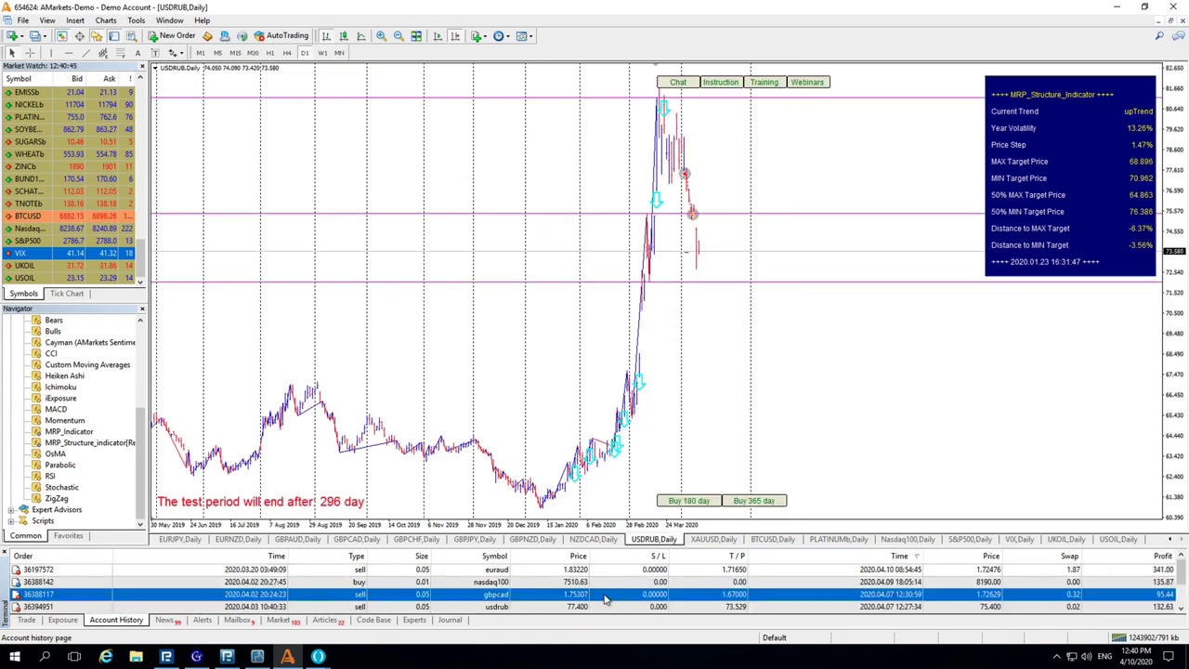
left_click(552, 608)
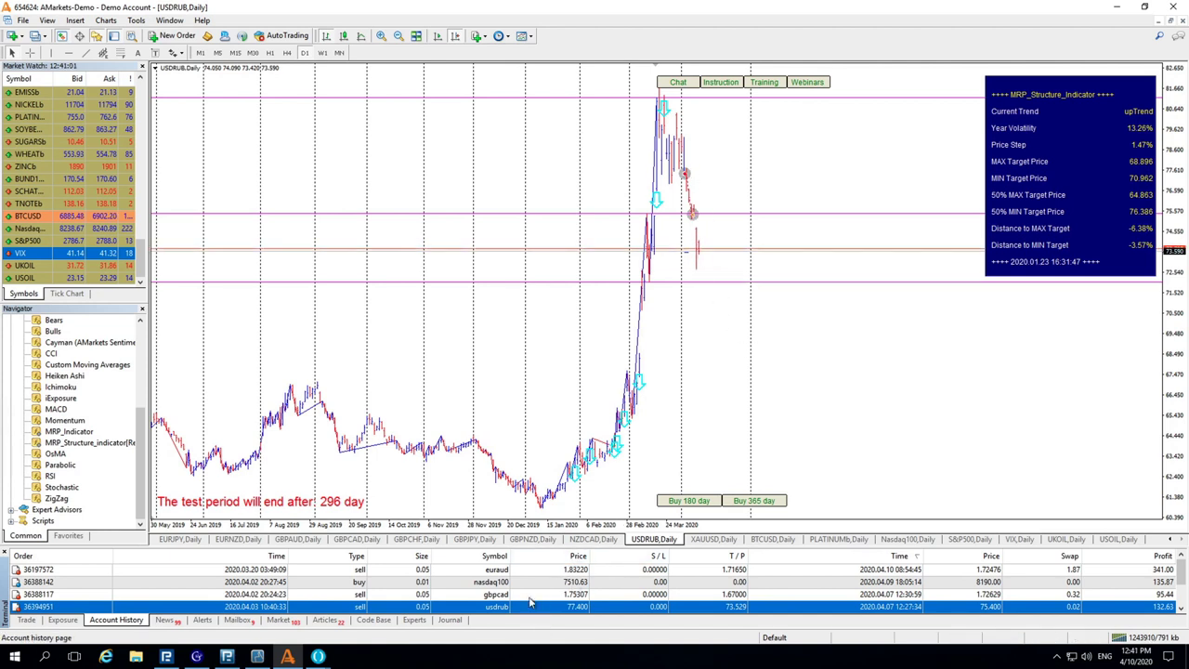
key("Up")
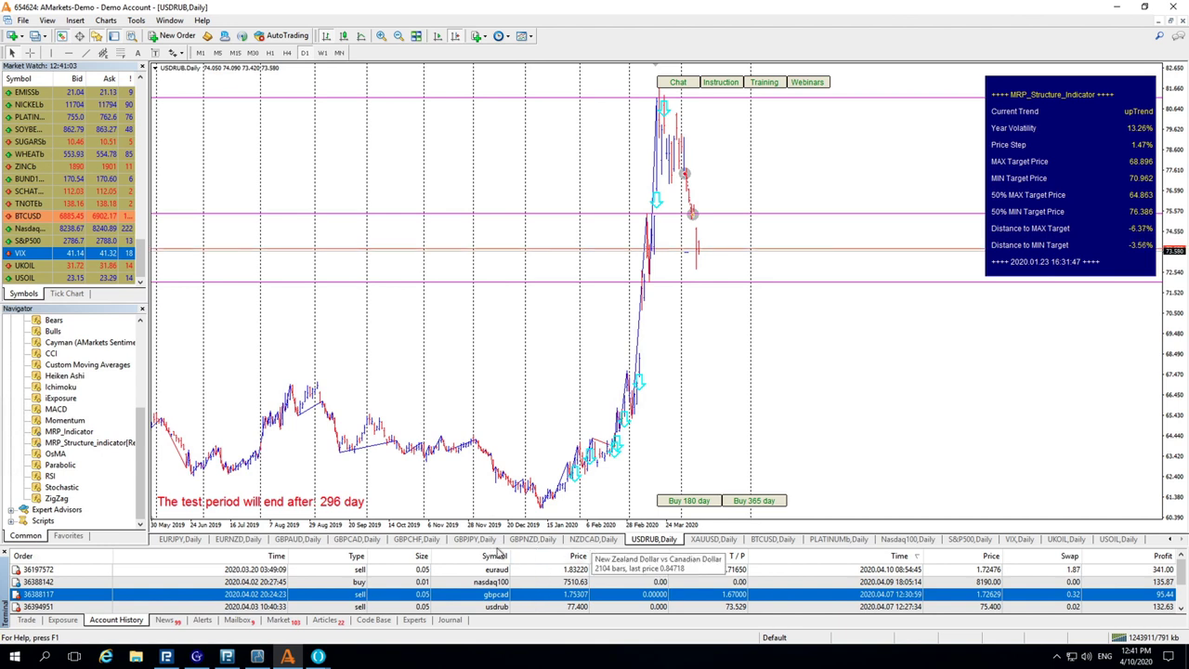